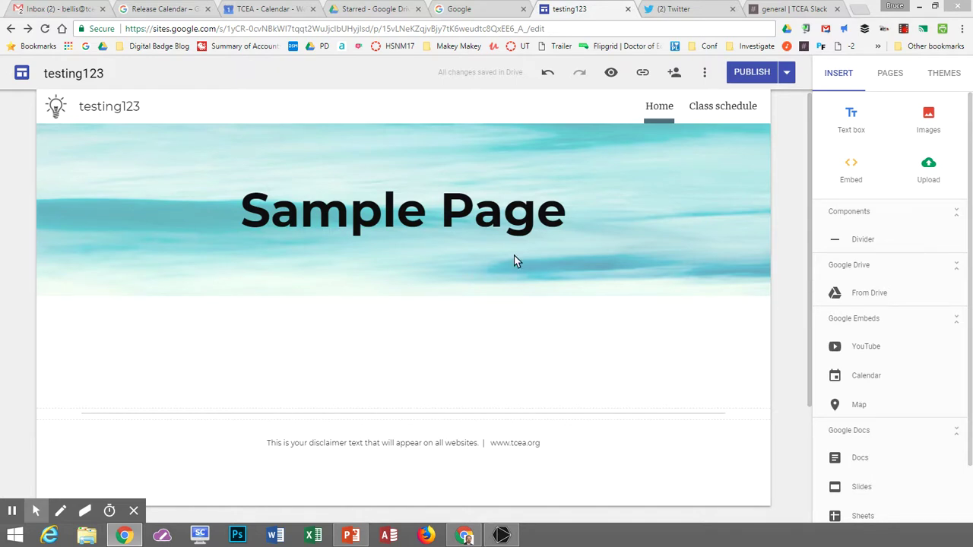
left_click(665, 8)
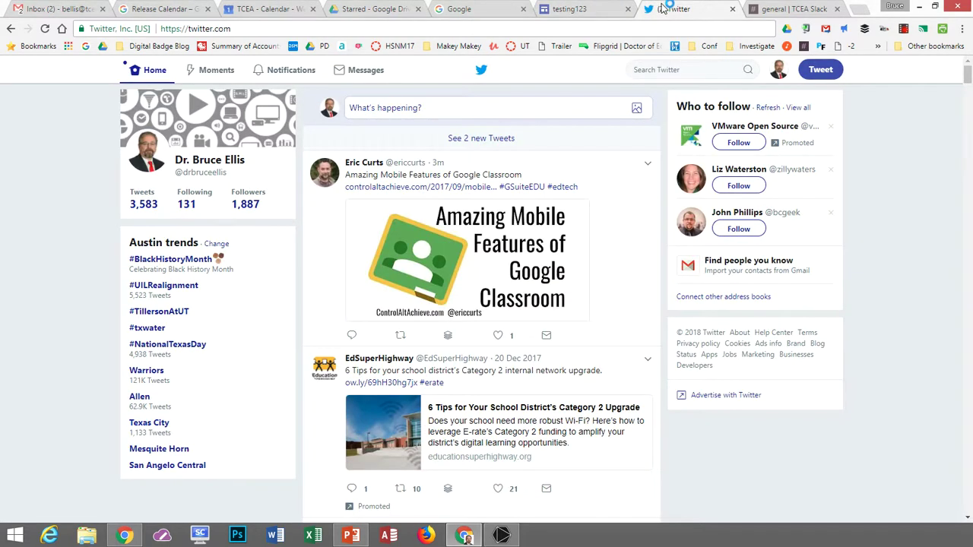
left_click(779, 73)
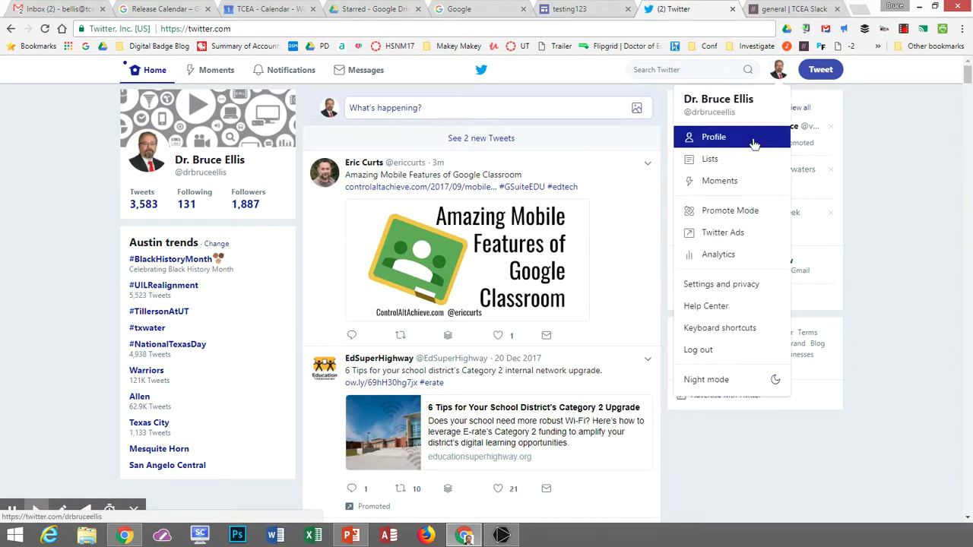
left_click(742, 287)
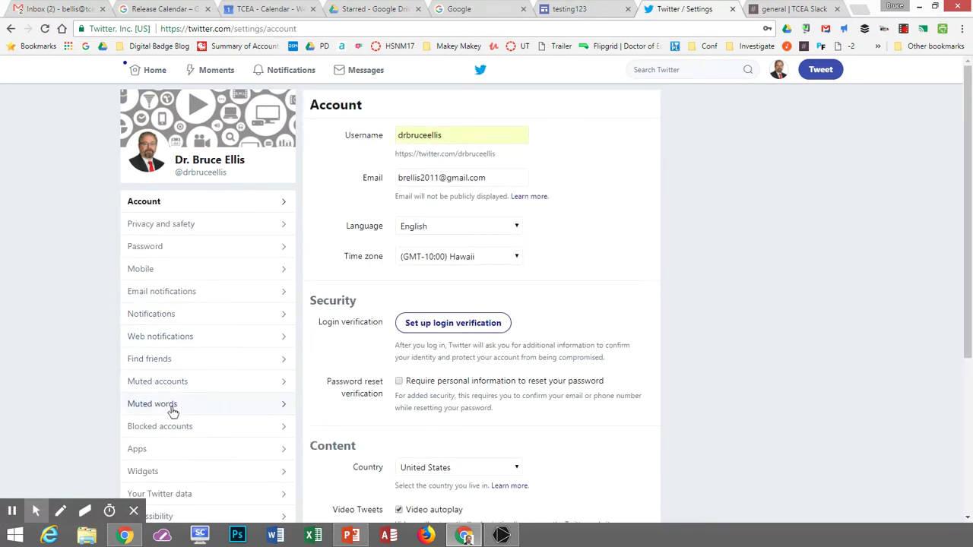
left_click(154, 472)
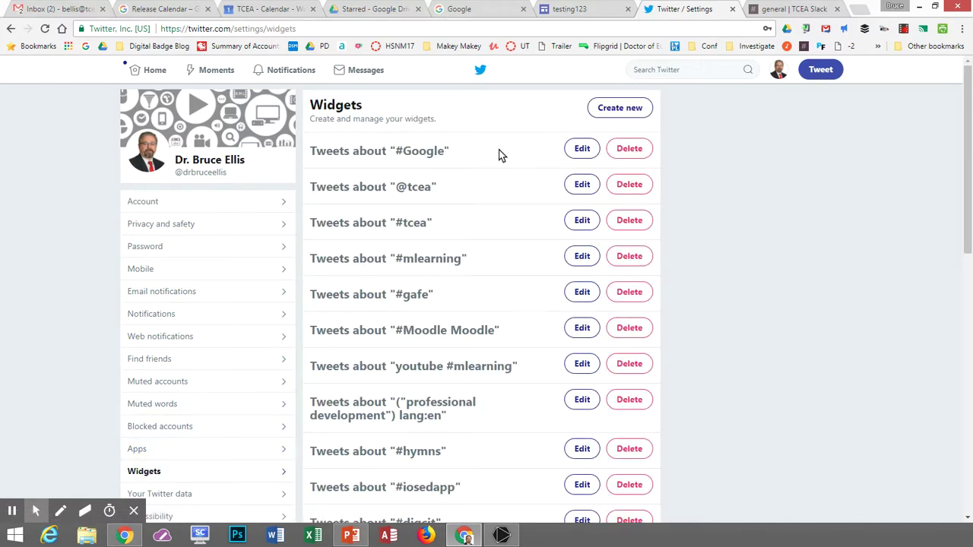
scroll(536, 320, "down", 4)
scroll(541, 336, "down", 5)
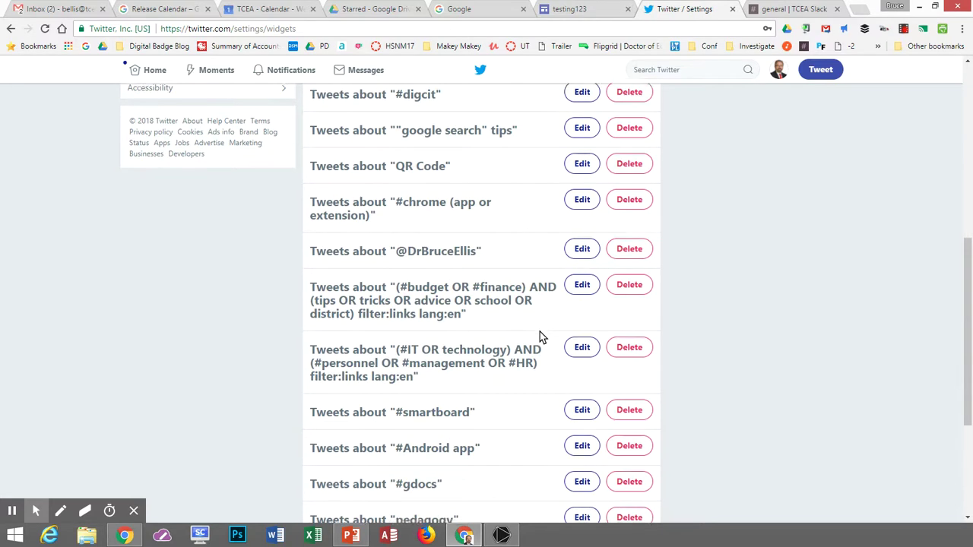
scroll(563, 343, "up", 8)
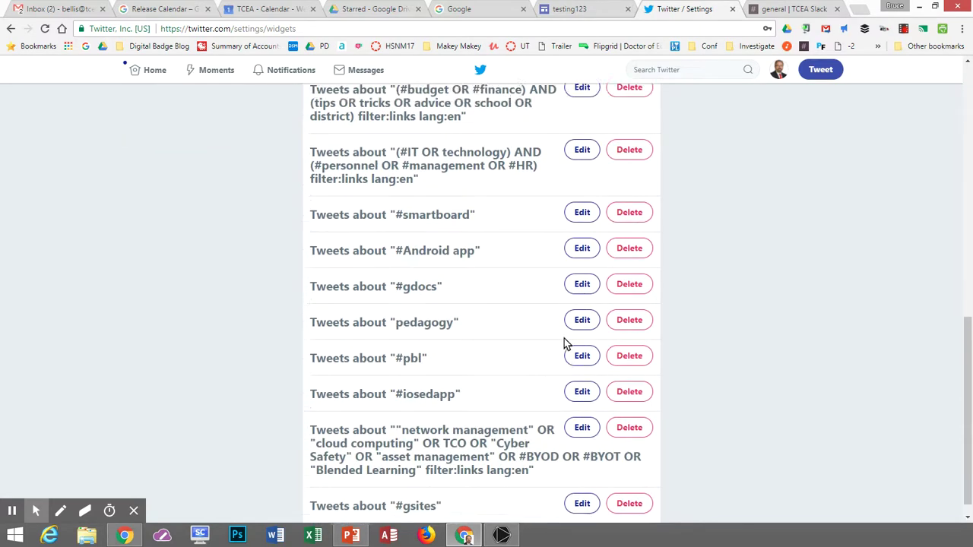
scroll(564, 344, "up", 1)
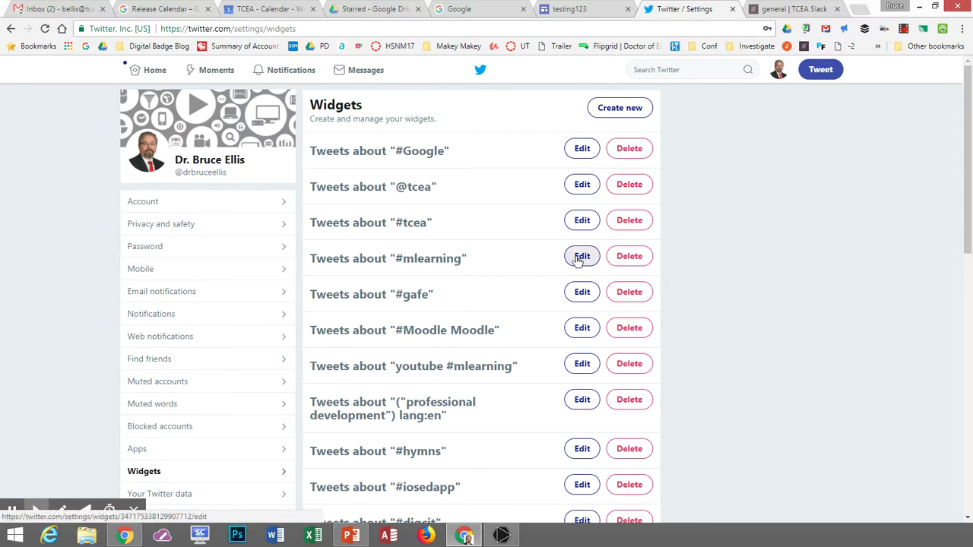
left_click(579, 259)
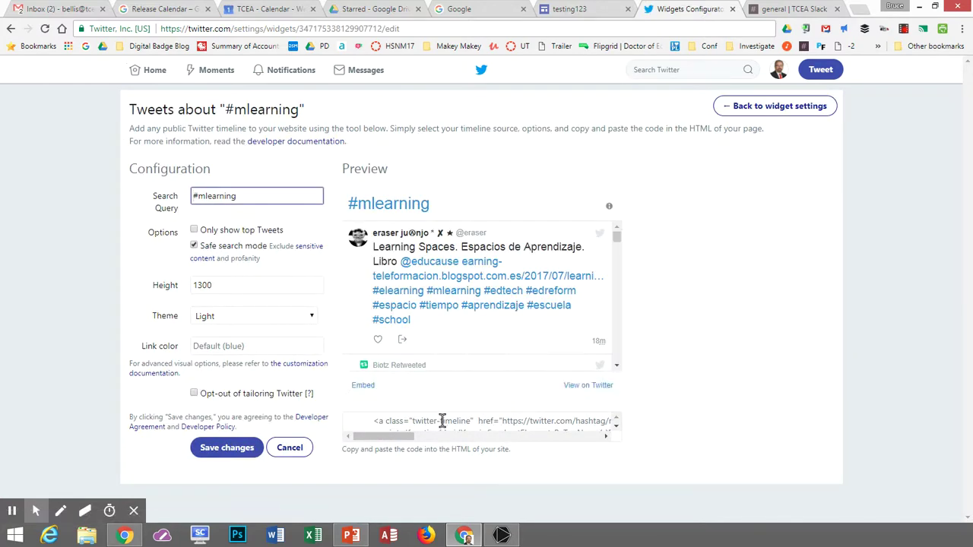
left_click(442, 420)
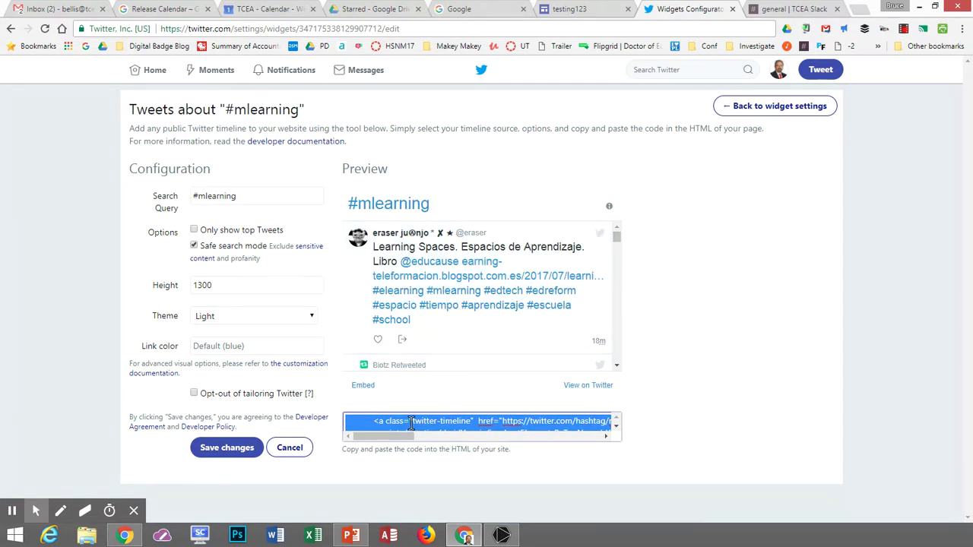
left_click(296, 450)
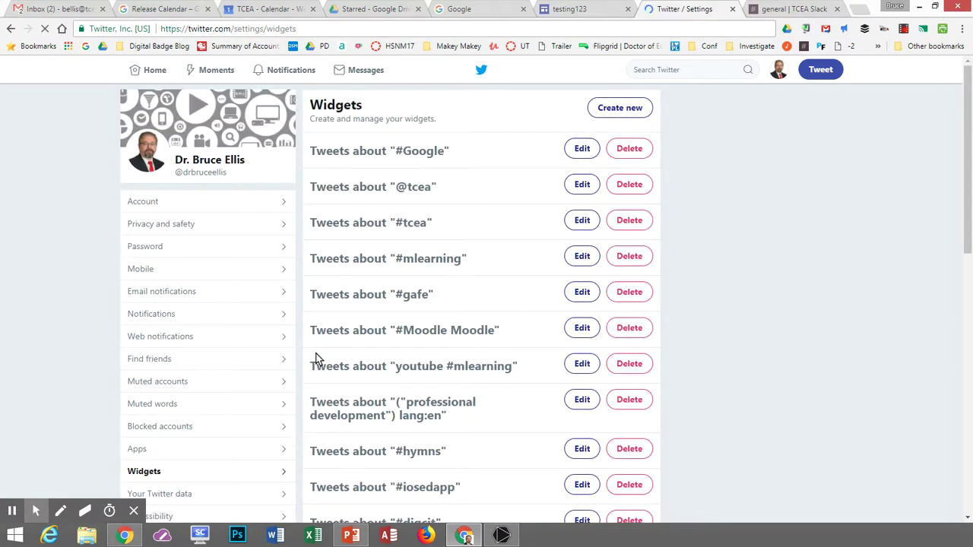
Create a new search timeline widget with the query #GoogleEdu in place of #corgi.
left_click(628, 114)
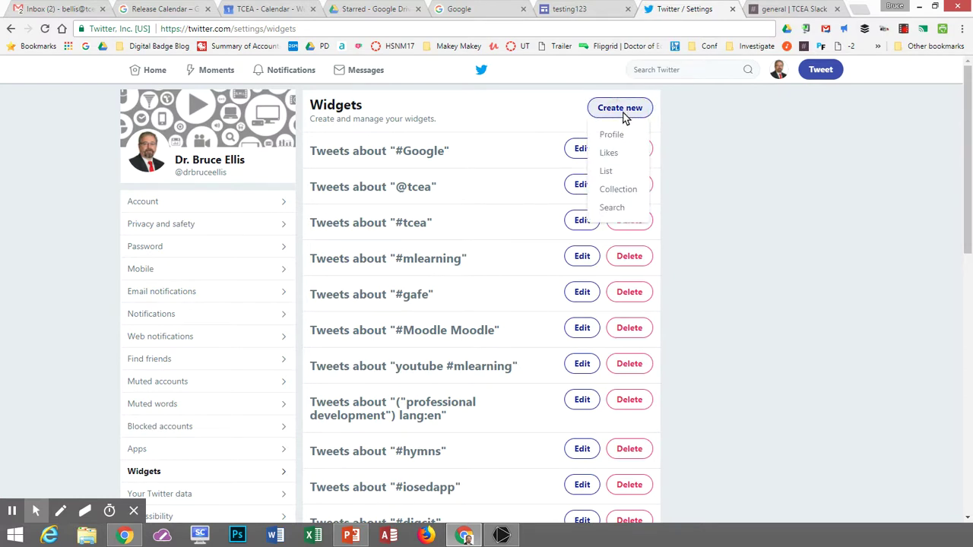
left_click(610, 208)
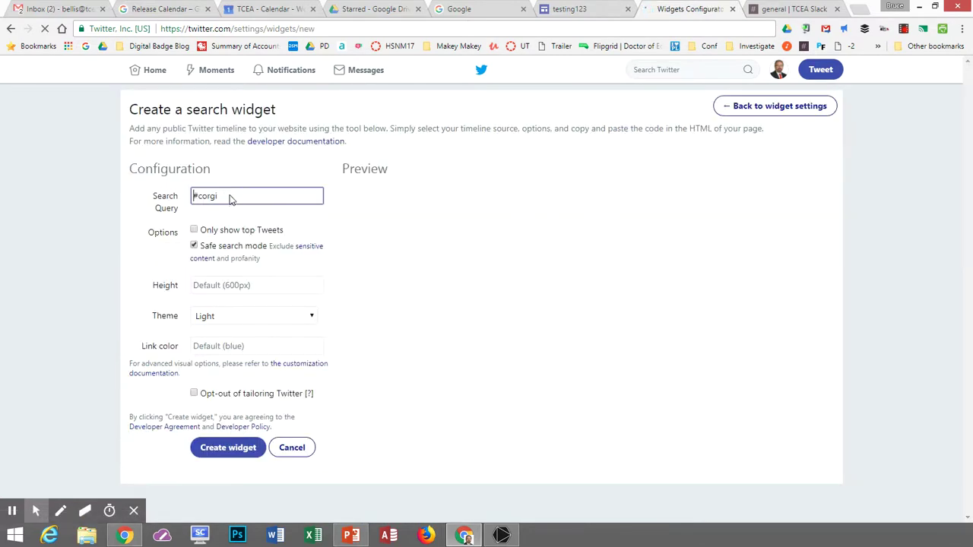
left_click_drag(228, 196, 200, 197)
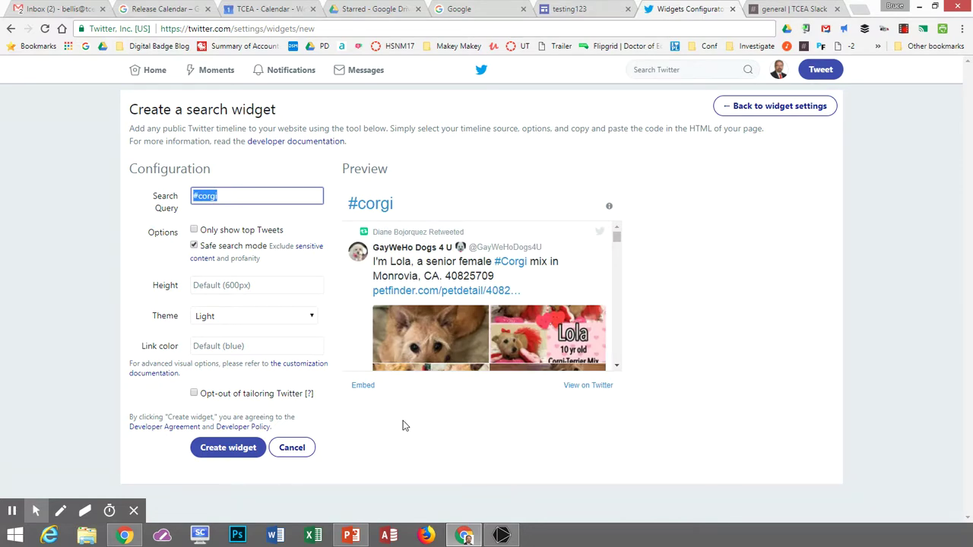
type("#")
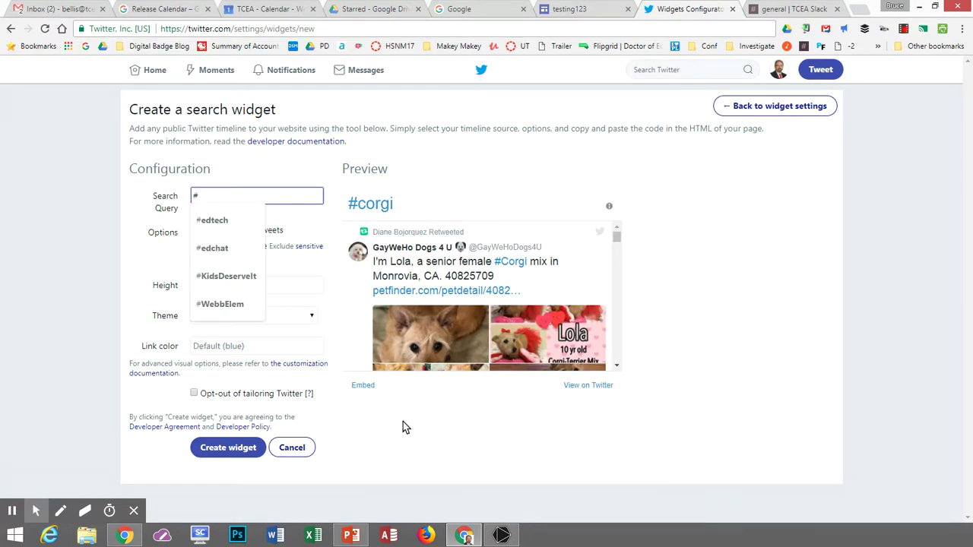
type("GoogleEdu")
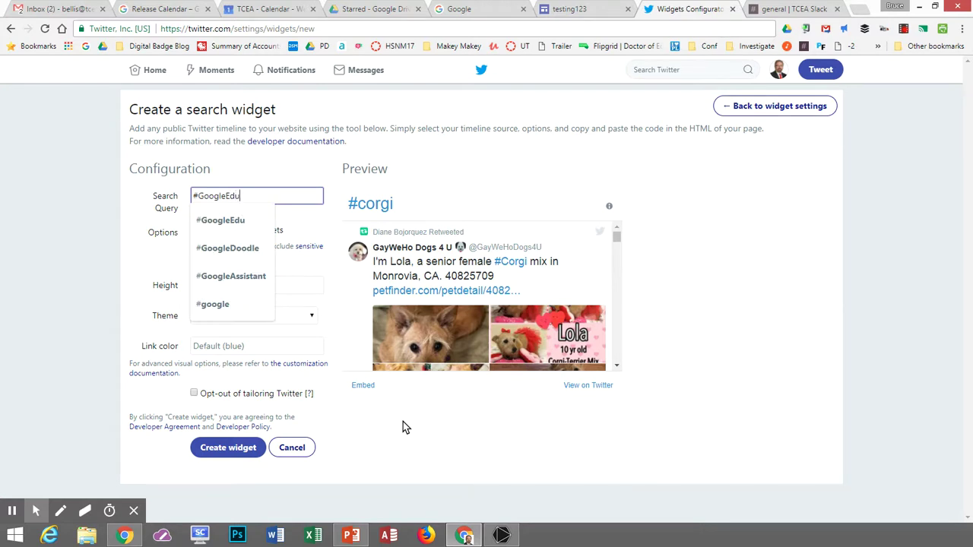
left_click(217, 220)
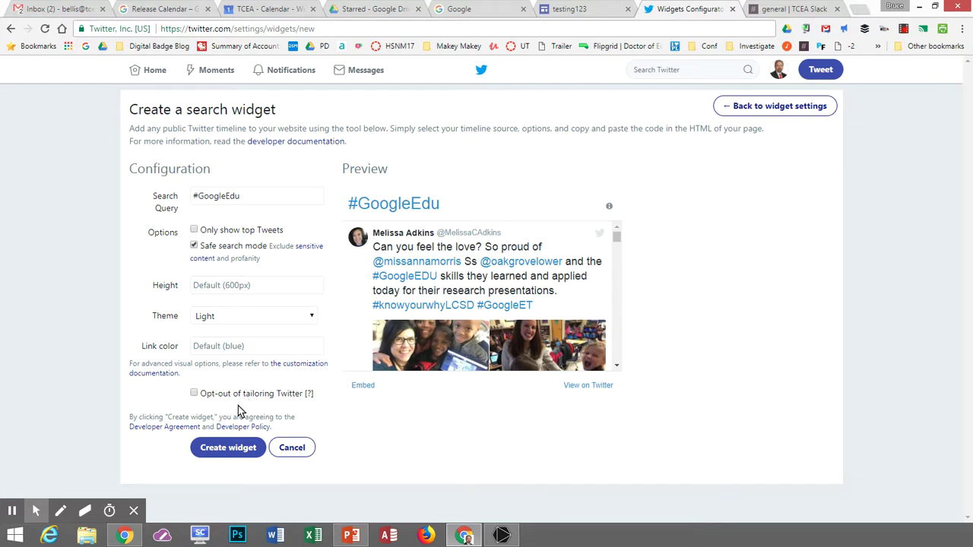
left_click(233, 450)
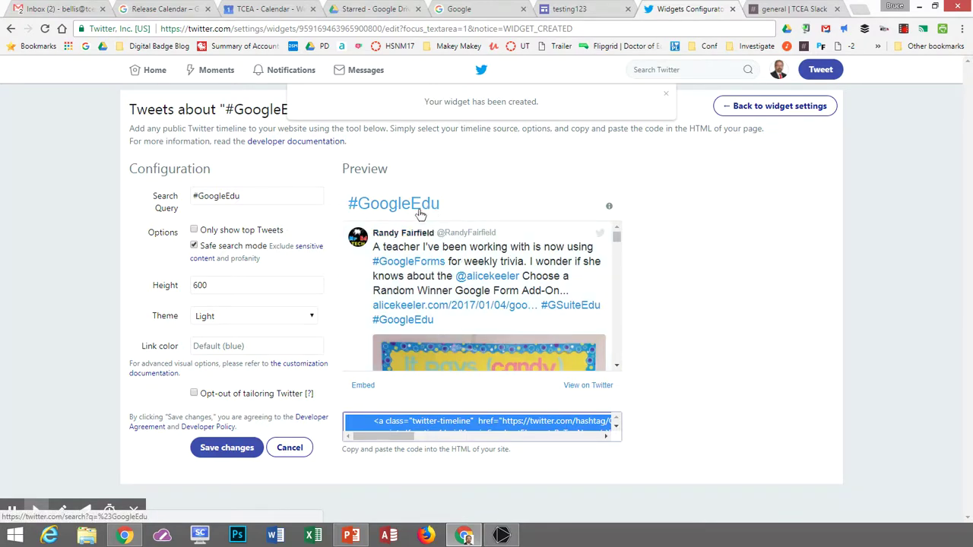
Select the new #GoogleEdu widget's embed code and return to the testing123 Sites editor.
left_click(447, 425)
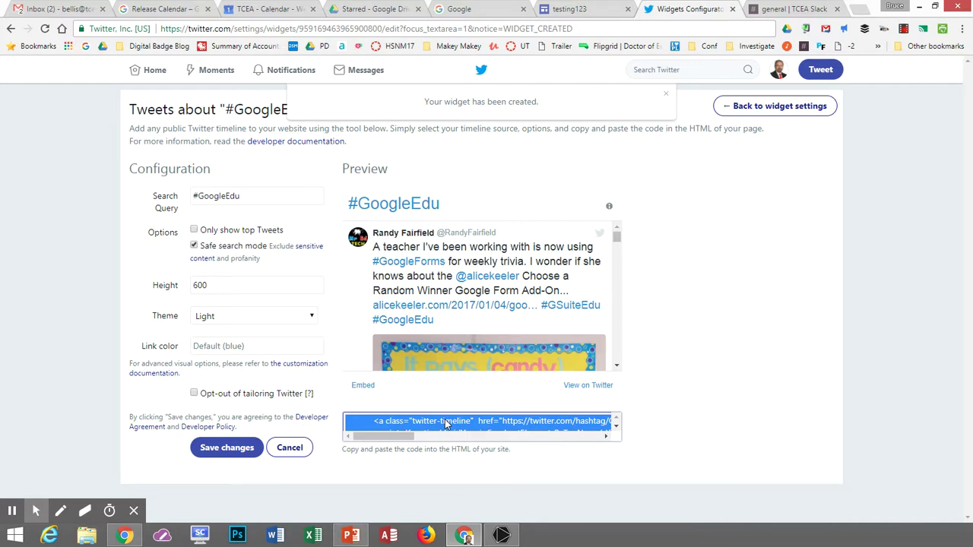
left_click(567, 10)
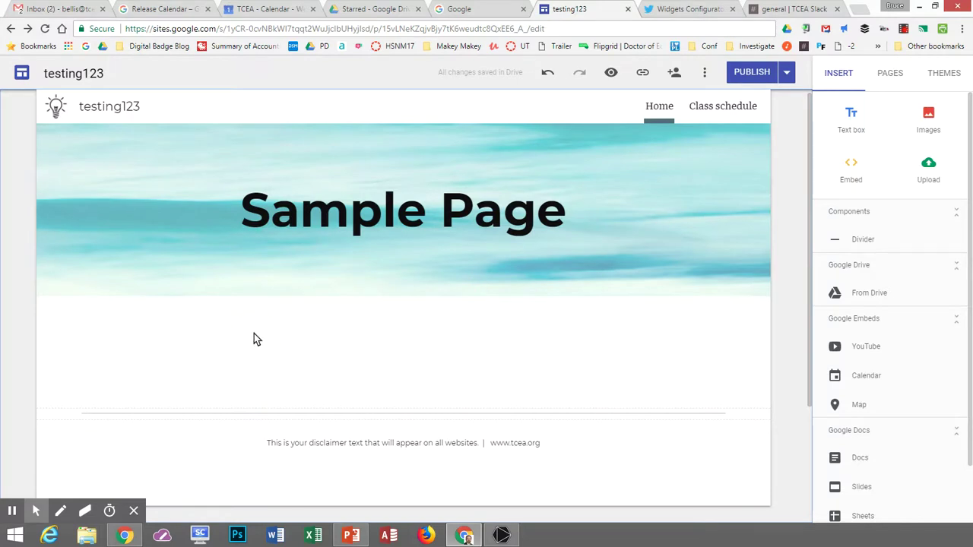
Paste the Twitter widget code as an embed and insert it on the Sample Page.
left_click(856, 174)
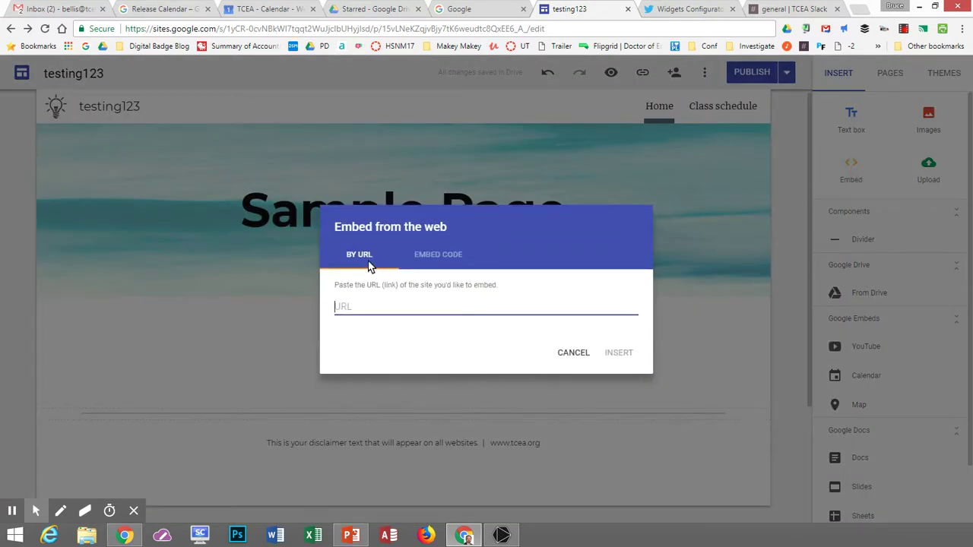
left_click(443, 261)
left_click(433, 287)
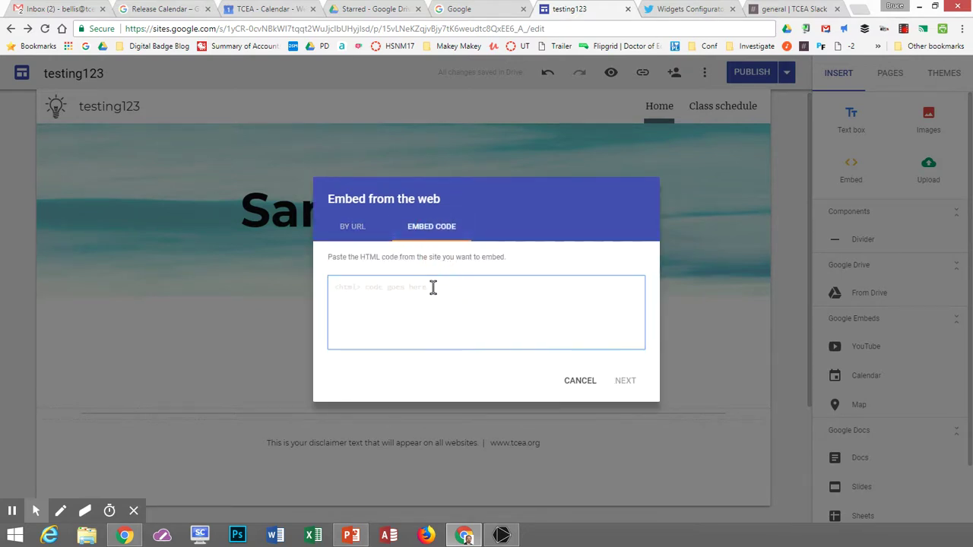
key("ctrl+v")
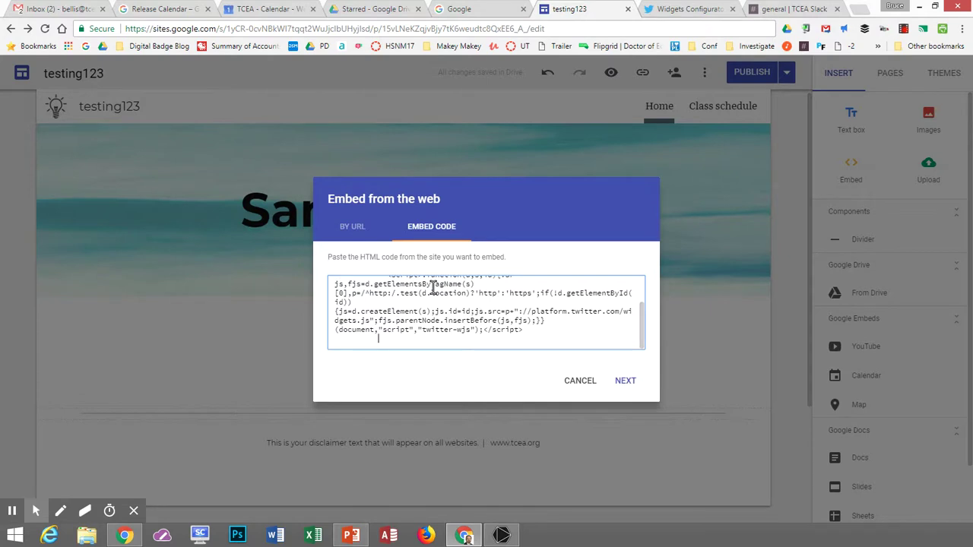
left_click(624, 382)
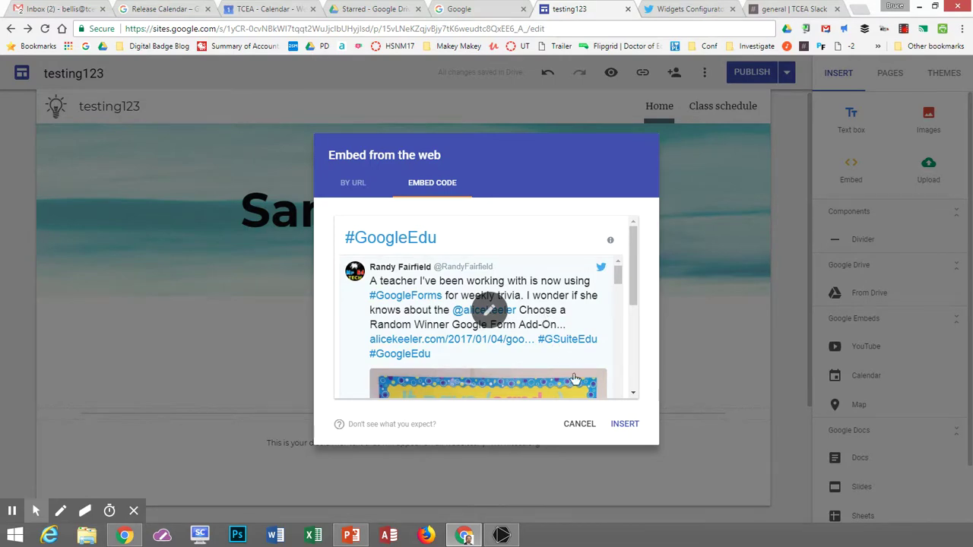
left_click(625, 424)
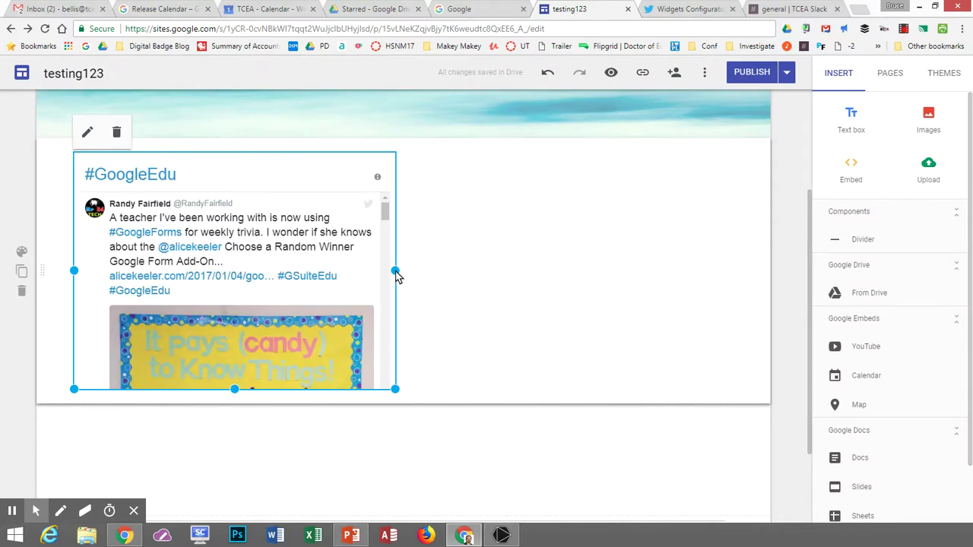
Make the timeline embed narrower and taller, then switch to preview.
left_click_drag(395, 271, 202, 274)
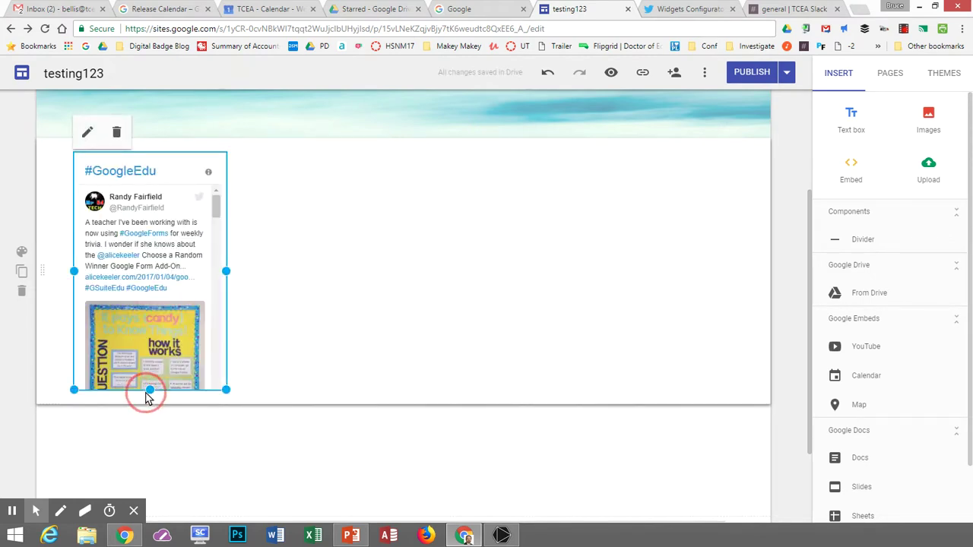
left_click_drag(149, 397, 152, 494)
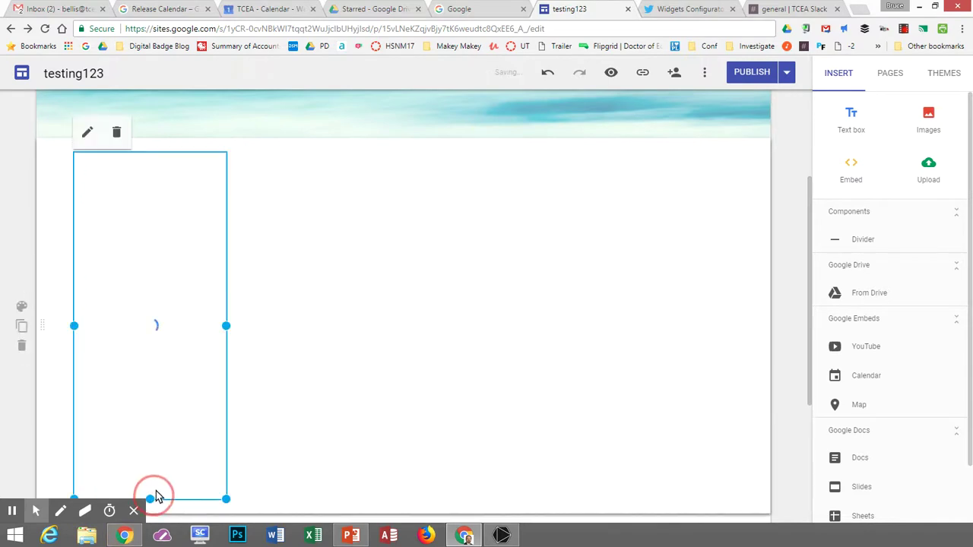
left_click(492, 176)
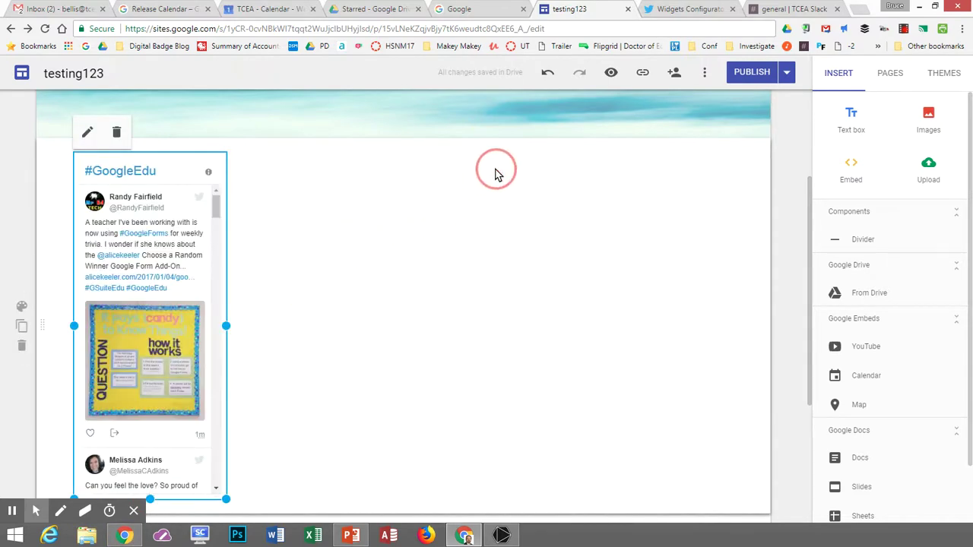
left_click(611, 74)
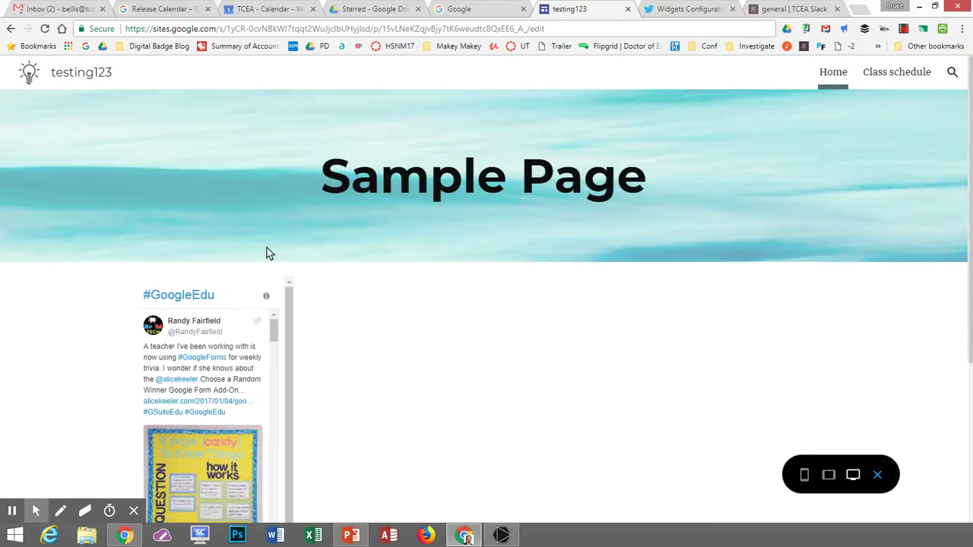
Scroll through the previewed Sample Page to check the #GoogleEdu tweet feed.
scroll(65, 304, "down", 3)
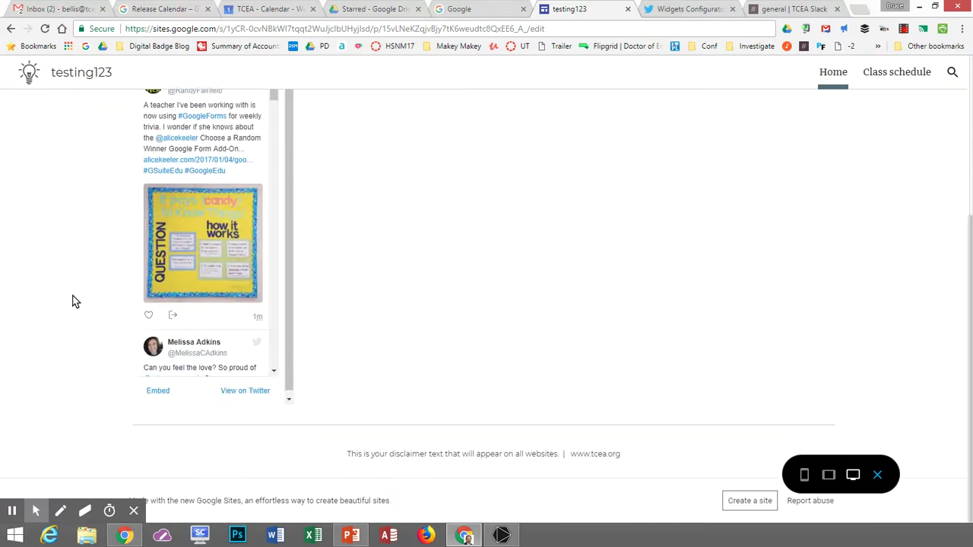
scroll(198, 228, "down", 8)
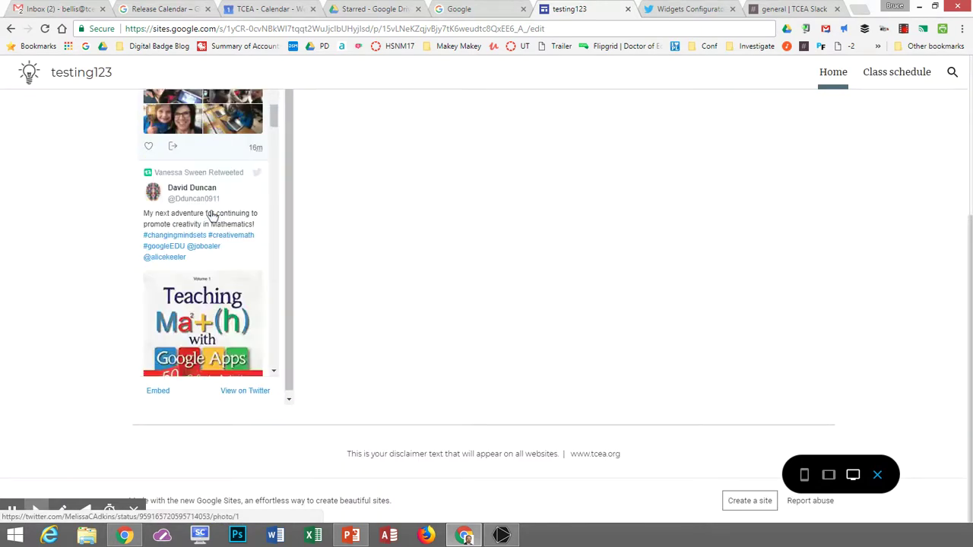
scroll(215, 219, "down", 3)
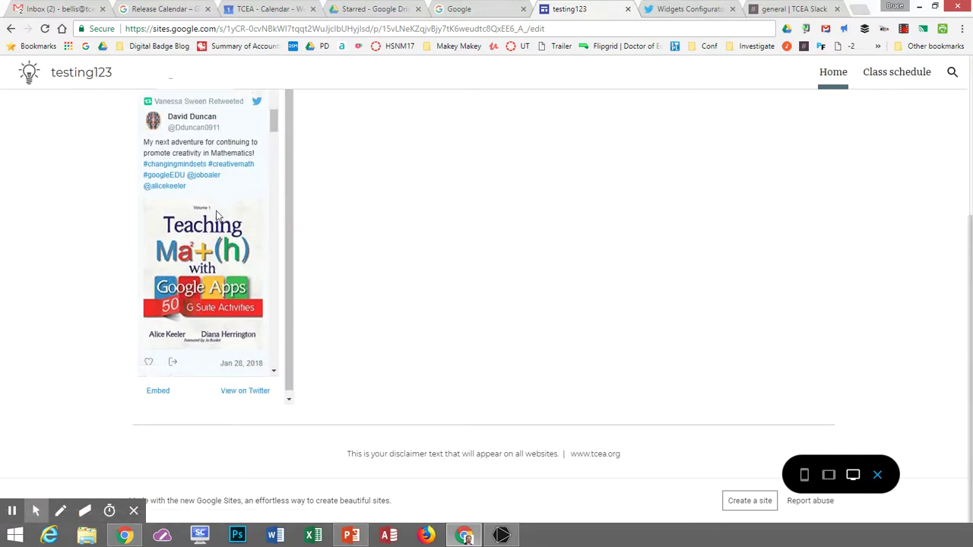
scroll(217, 220, "down", 5)
scroll(216, 221, "down", 10)
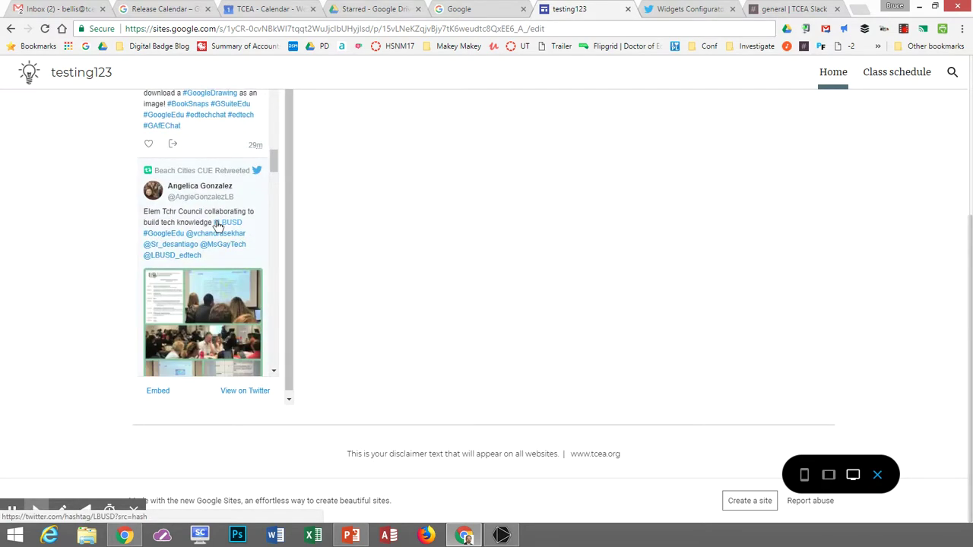
scroll(217, 228, "down", 5)
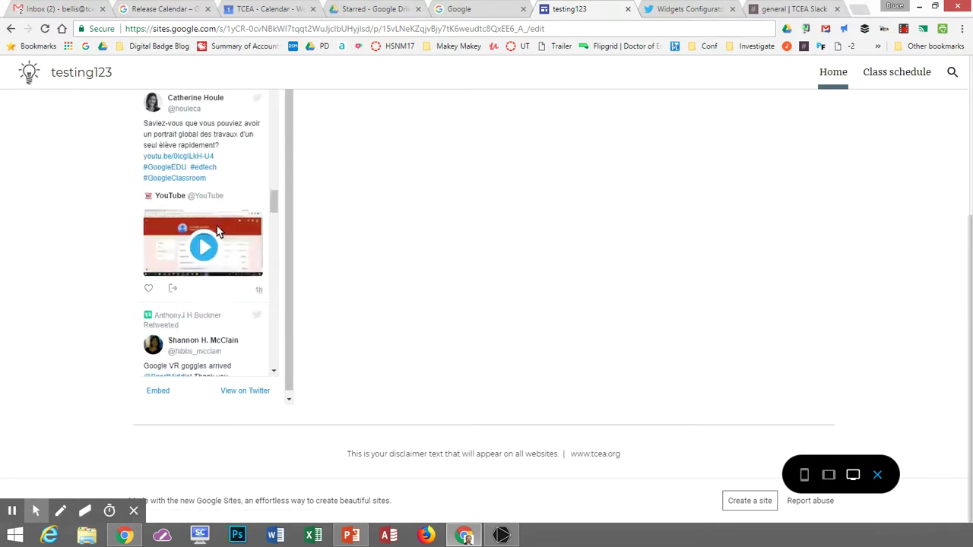
scroll(217, 227, "down", 5)
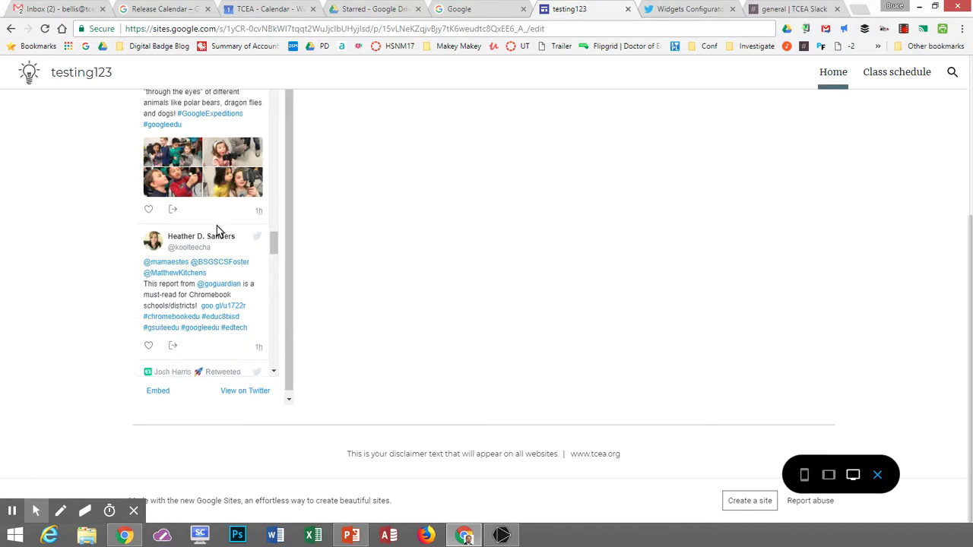
scroll(217, 226, "up", 15)
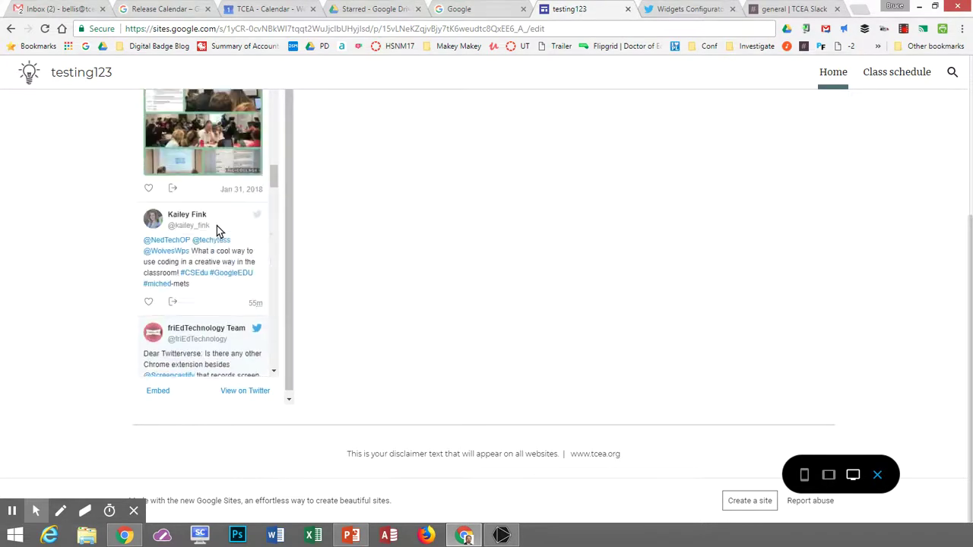
scroll(217, 226, "up", 8)
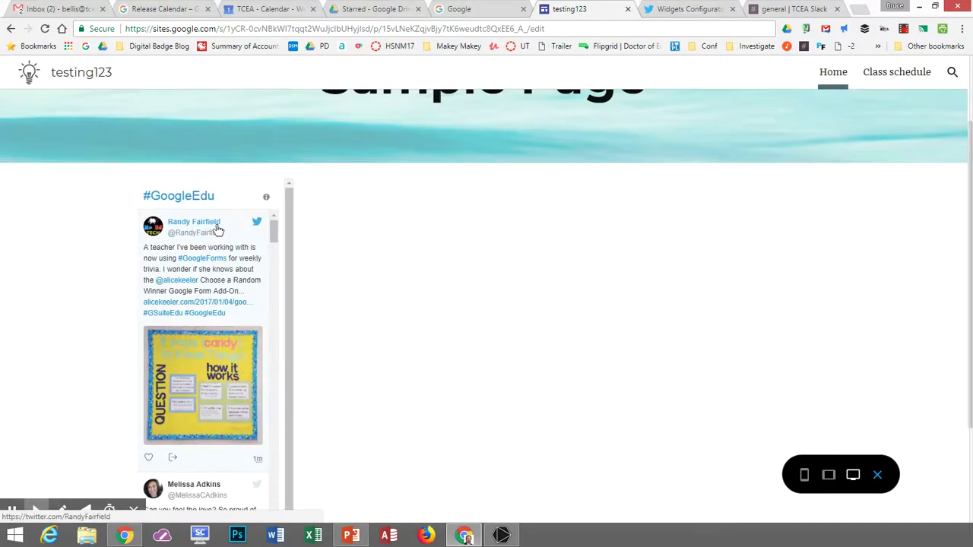